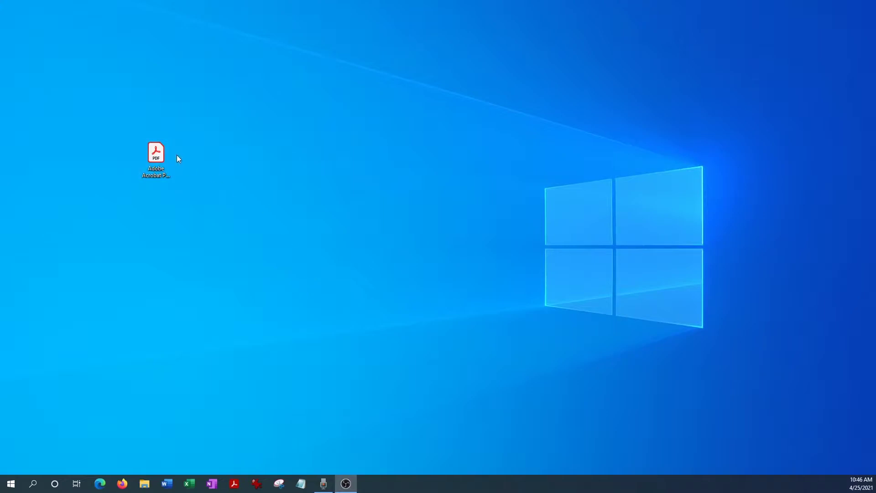
Drag the Adobe Acrobat Pro DC.pdf desktop icon about 77 px to the right.
drag(163, 159, 198, 159)
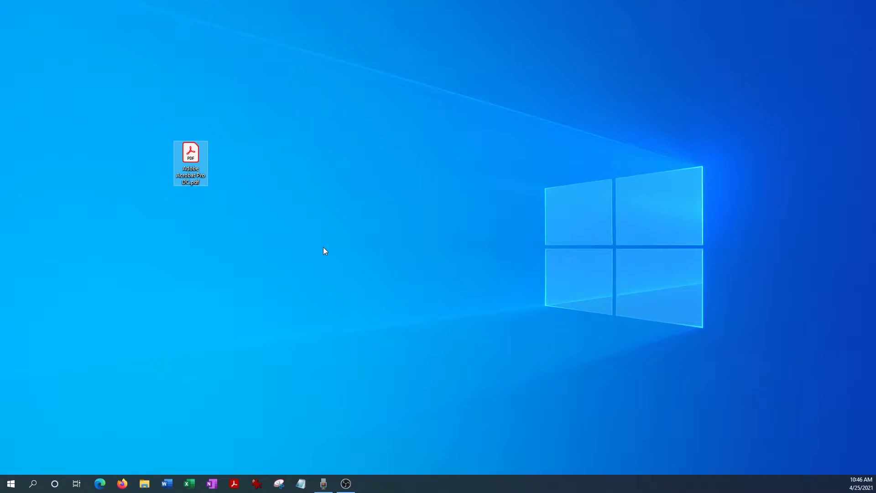
Open Adobe Acrobat Pro DC.pdf, zoom out to 97.6%, and scroll the pages back to page 1.
double_click(190, 153)
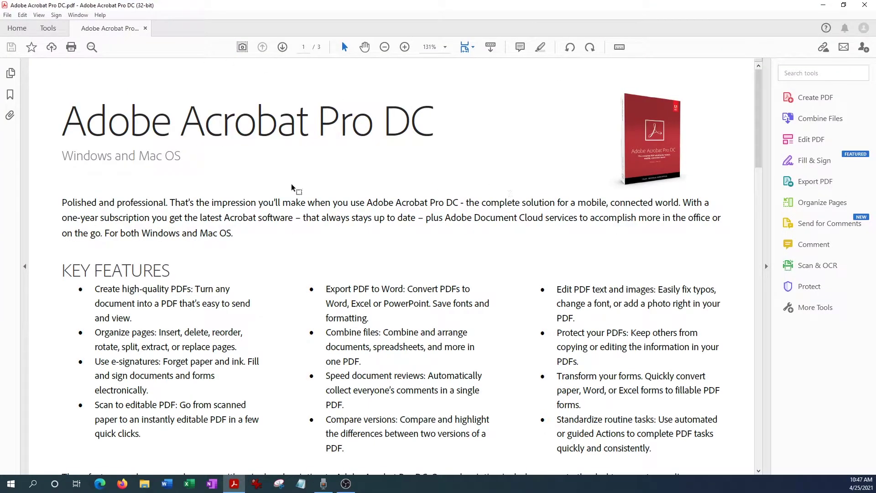
click(385, 47)
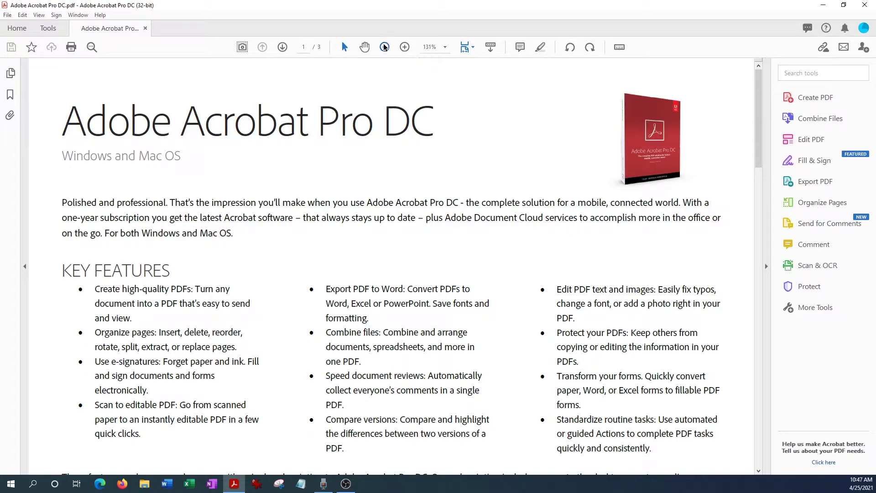
click(385, 47)
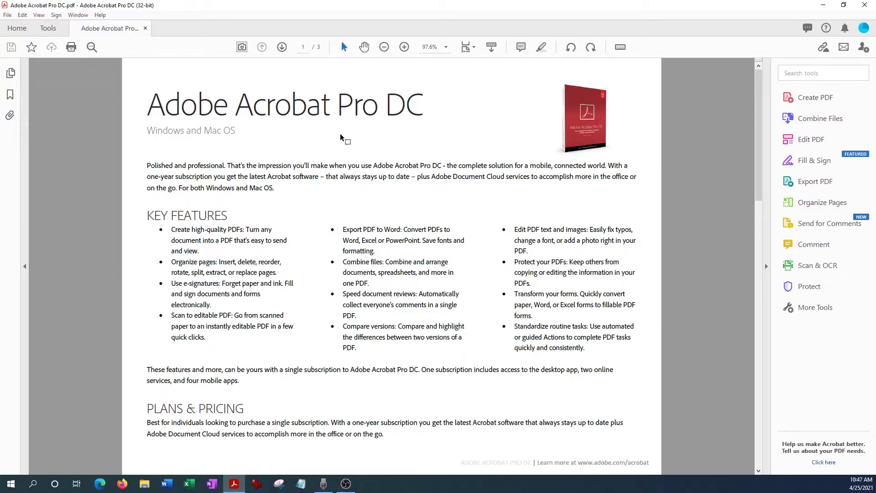
scroll(369, 205, down, 2)
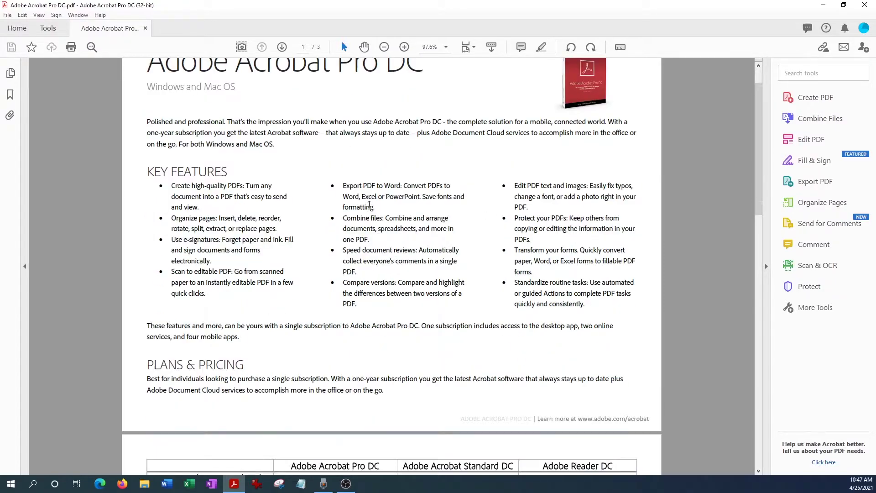
scroll(370, 205, down, 15)
scroll(366, 231, up, 6)
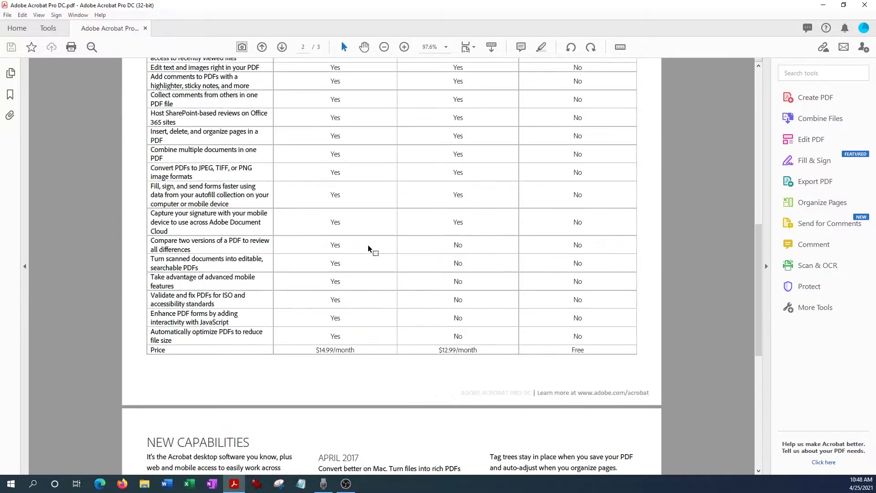
scroll(368, 248, up, 20)
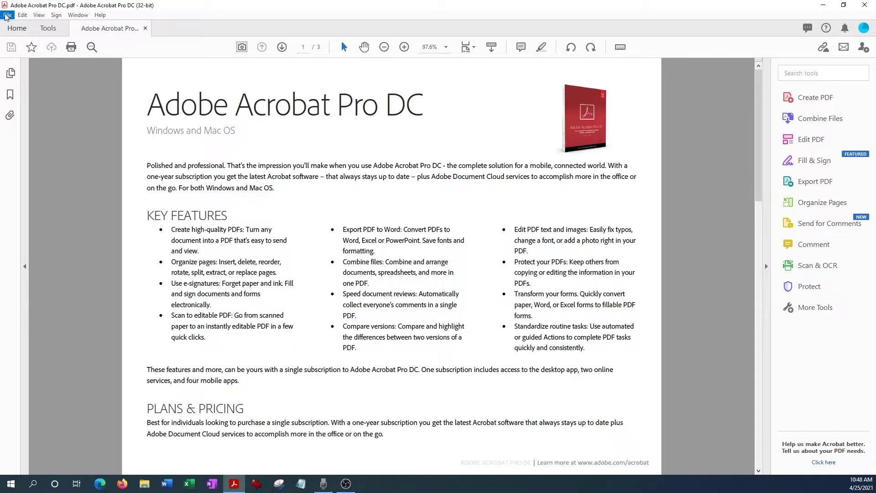
Browse the Document Properties tabs, then show the Security tab's Security Method choices.
click(6, 18)
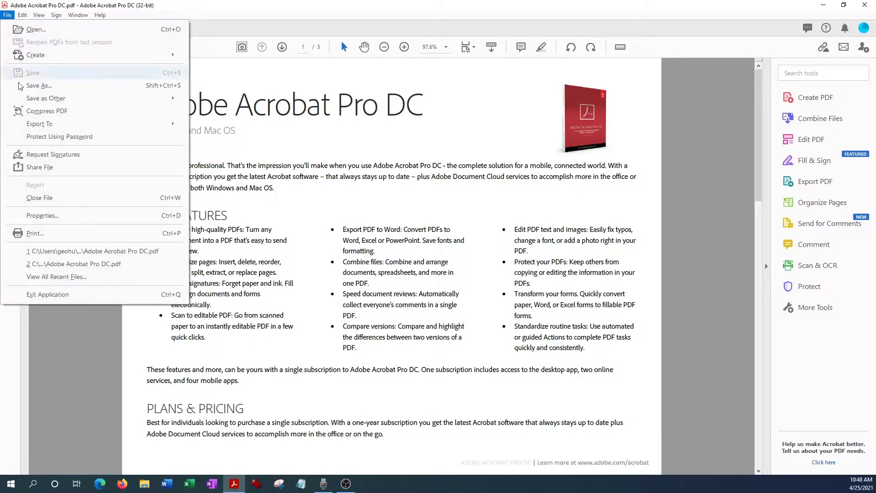
click(41, 215)
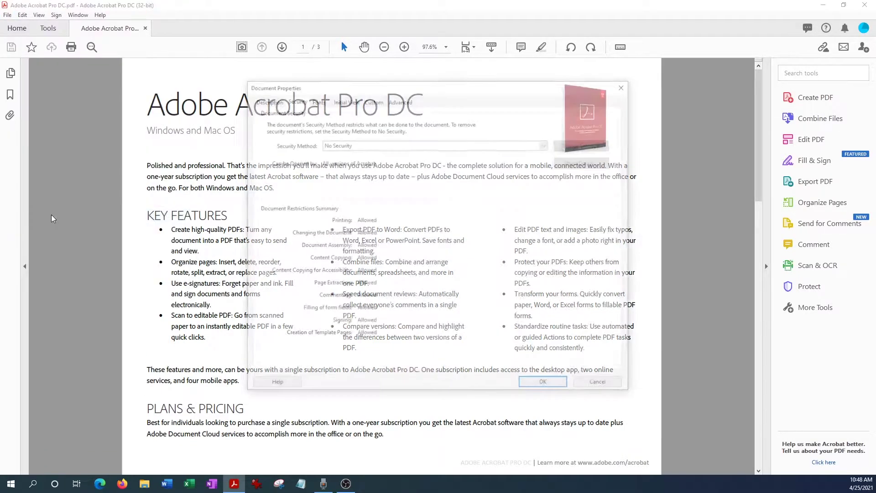
click(273, 102)
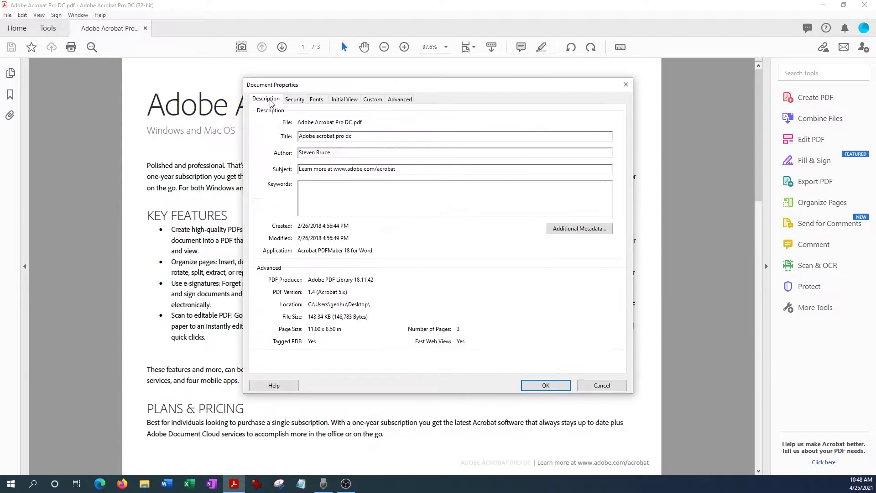
click(295, 102)
click(320, 102)
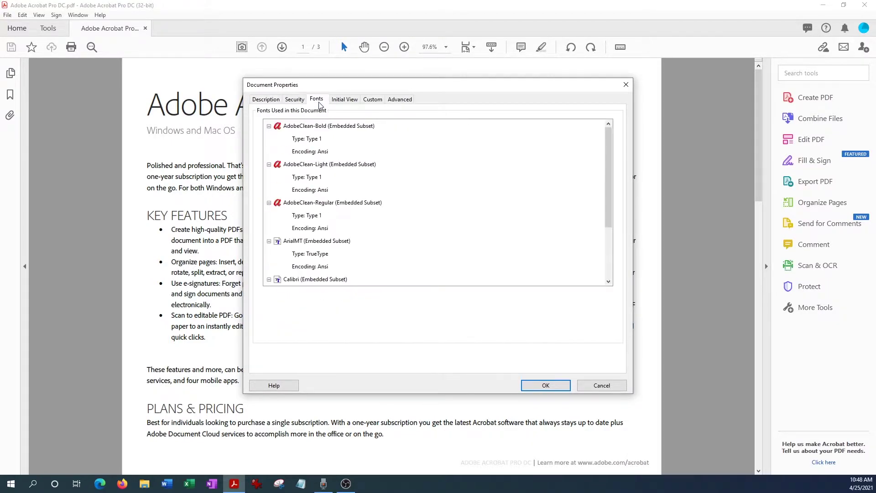
click(343, 104)
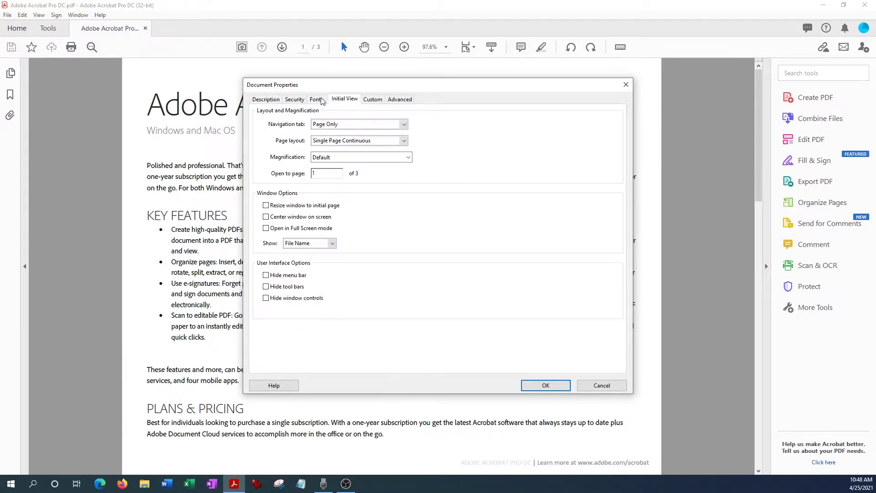
click(294, 101)
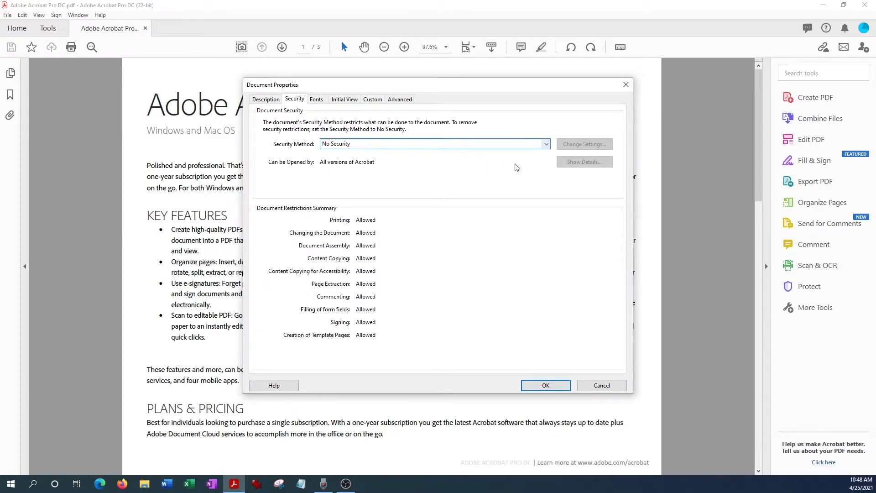
click(547, 144)
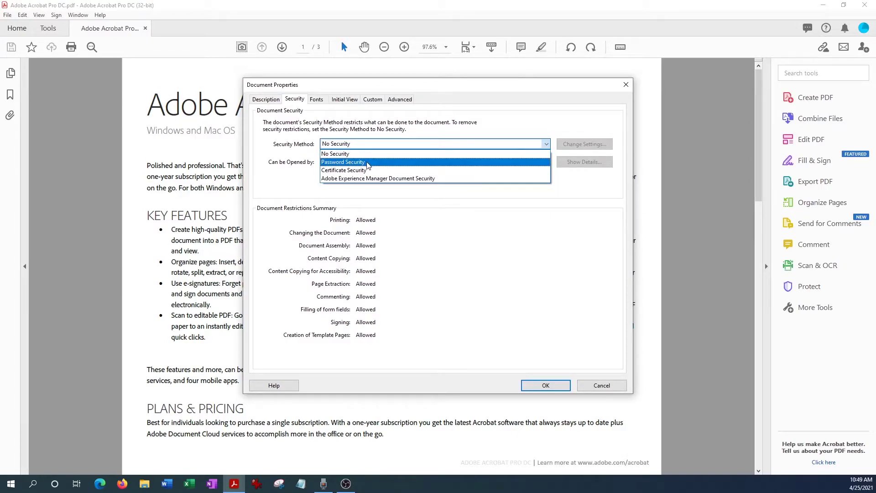
Choose Password Security and, after trying the editing restriction, require a password to open the document.
click(368, 163)
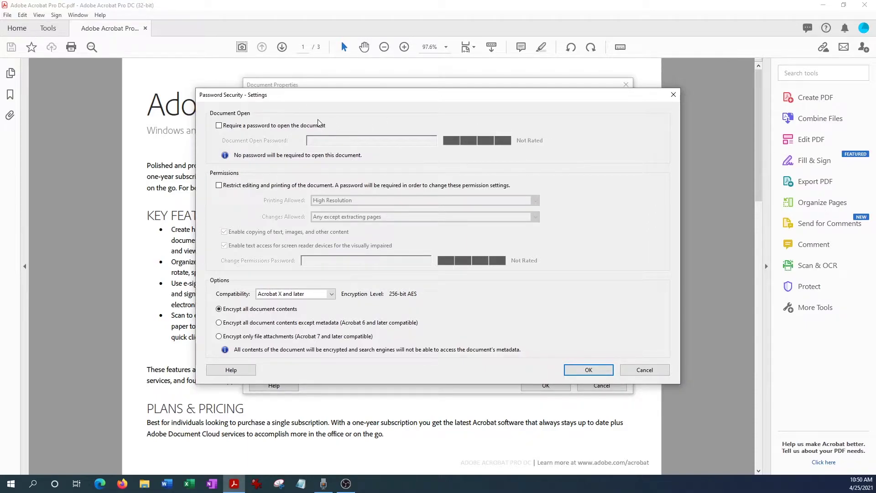
click(219, 126)
click(318, 140)
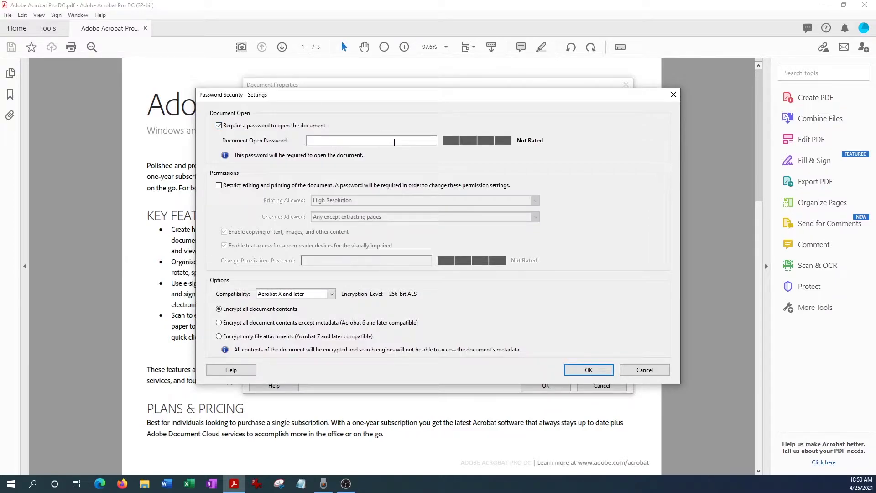
click(219, 126)
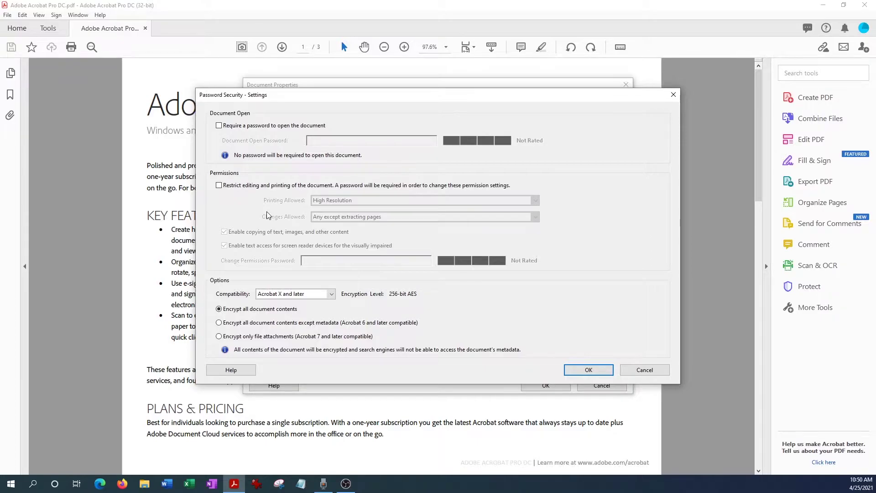
click(219, 186)
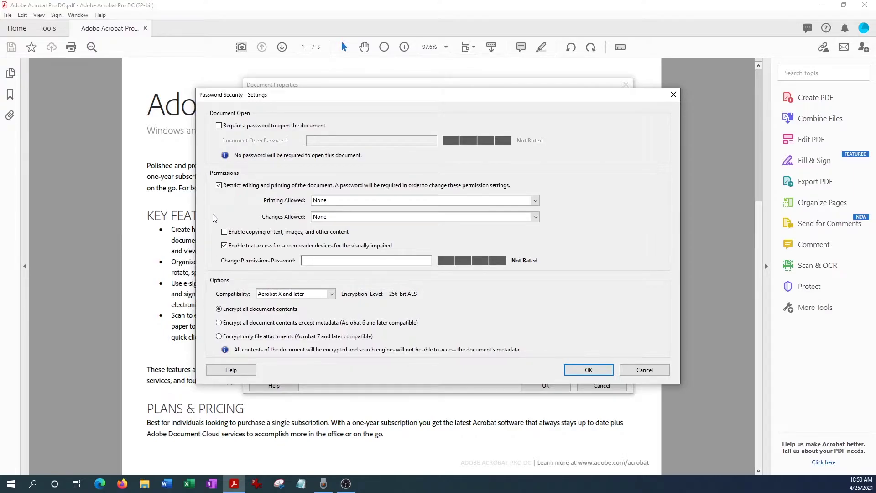
click(219, 186)
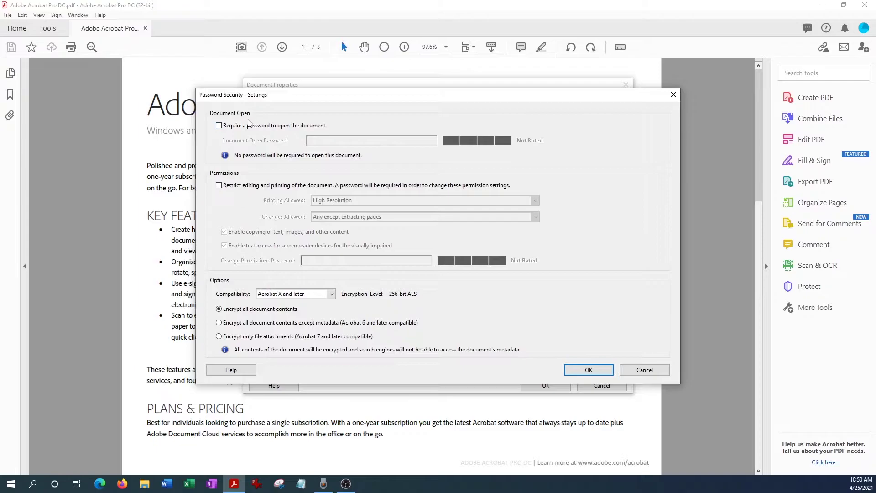
click(219, 126)
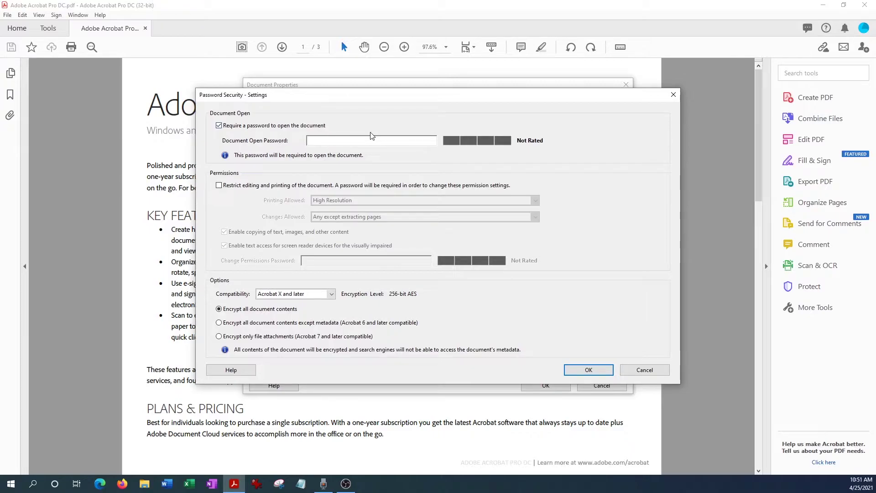
Enter and confirm the document open password, then acknowledge the notice to apply Password Security.
text(***********)
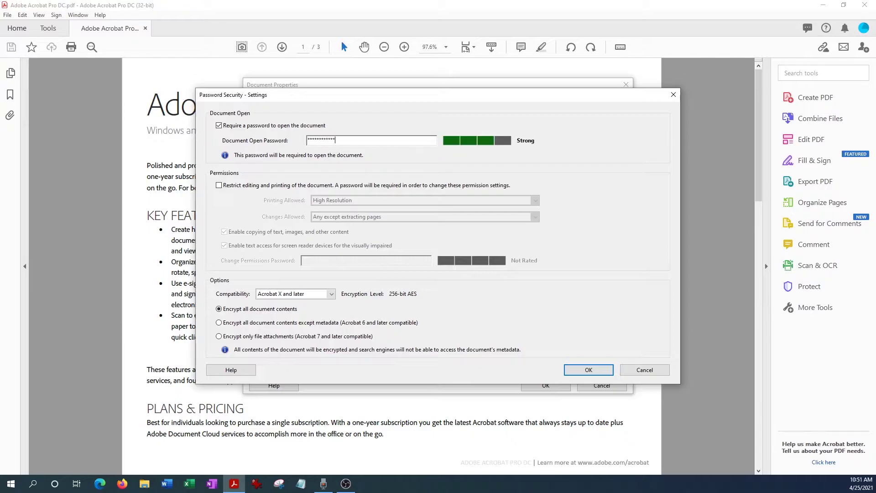
text(*)
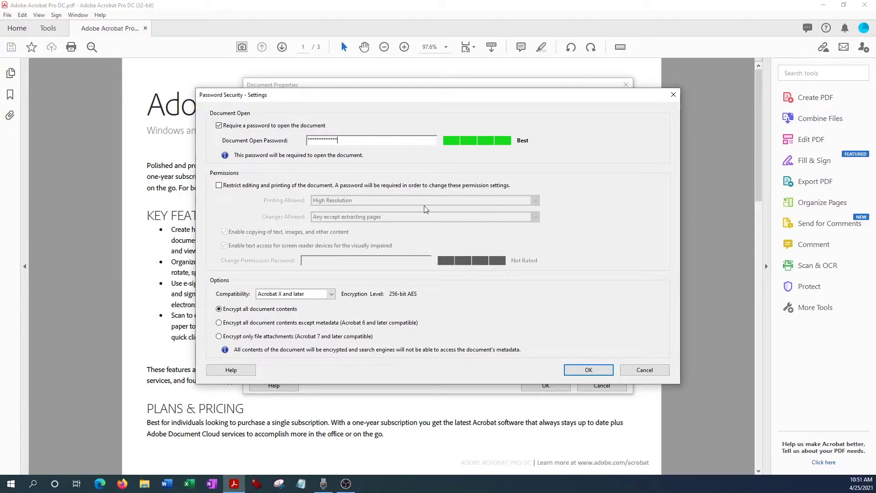
click(589, 371)
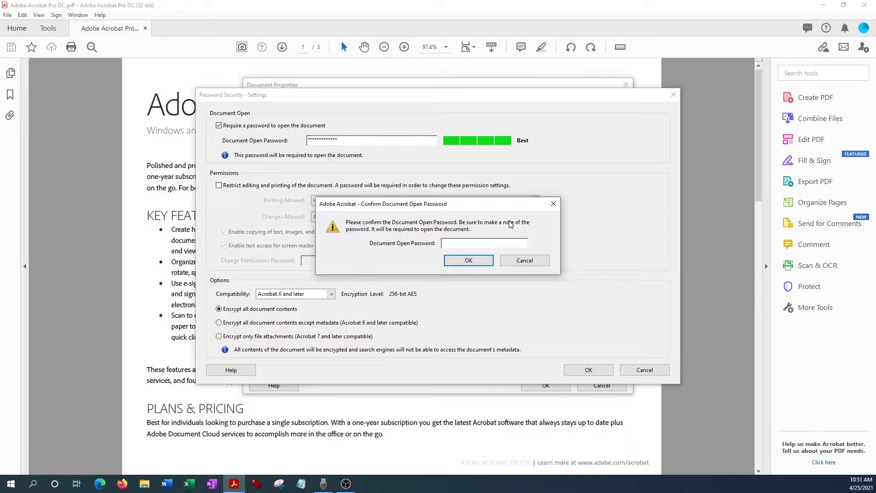
text(*******)
click(470, 260)
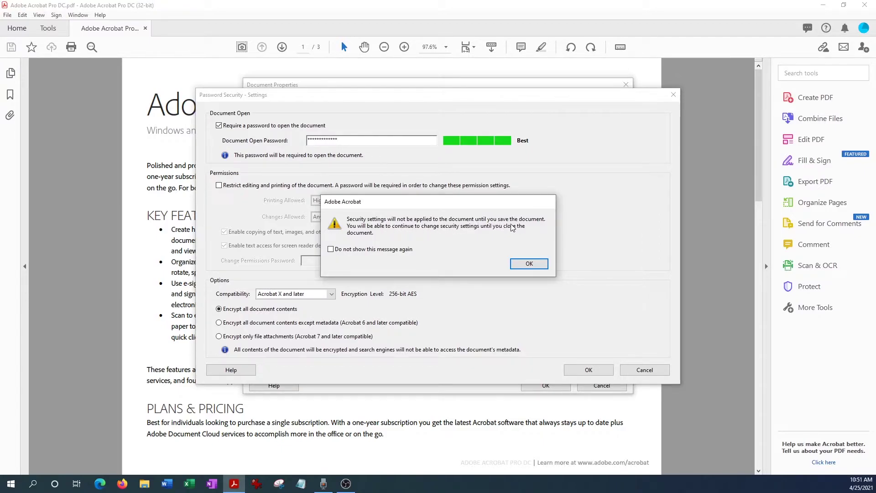
click(528, 264)
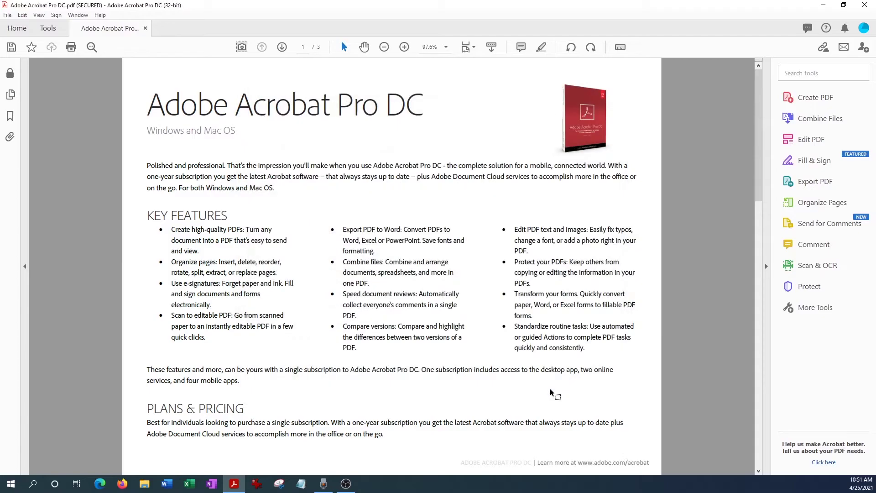
Close the secured PDF, saving the security changes.
scroll(448, 198, down, 3)
scroll(448, 198, down, 12)
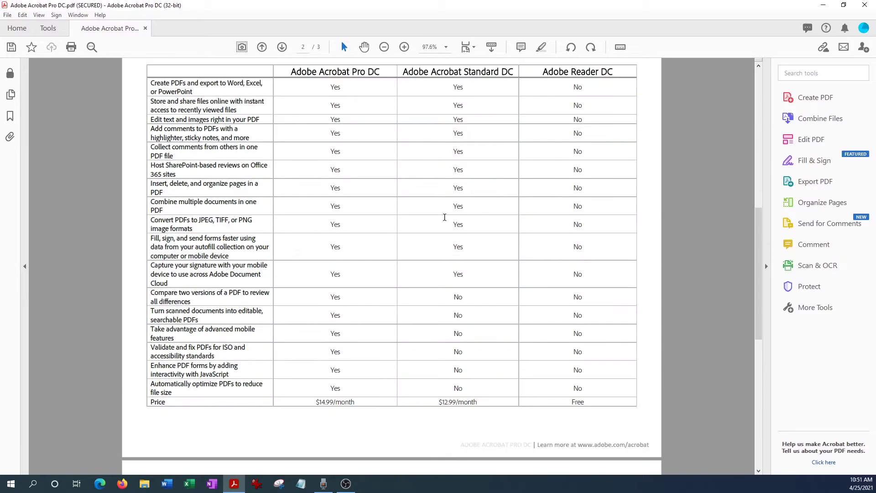
scroll(454, 203, up, 15)
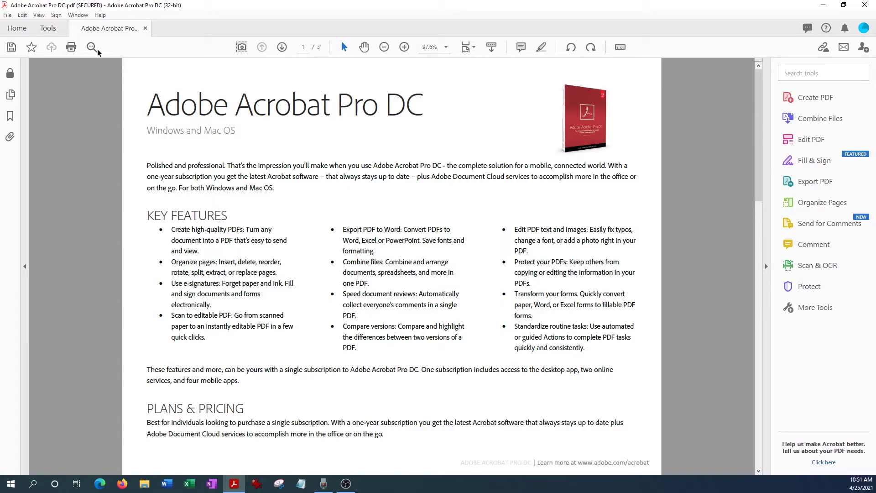
click(7, 14)
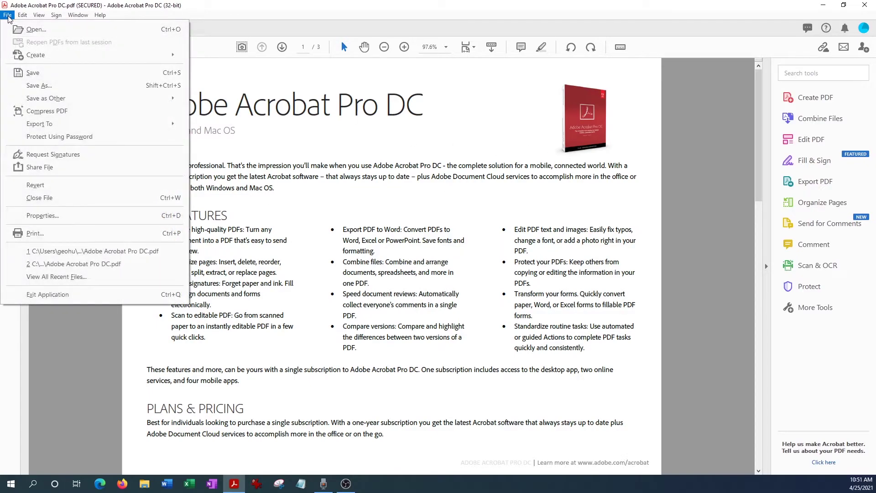
click(32, 72)
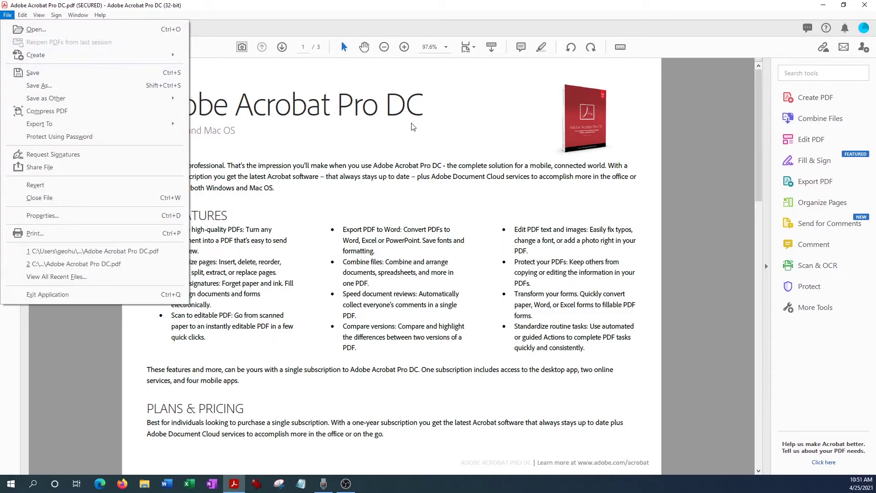
click(861, 10)
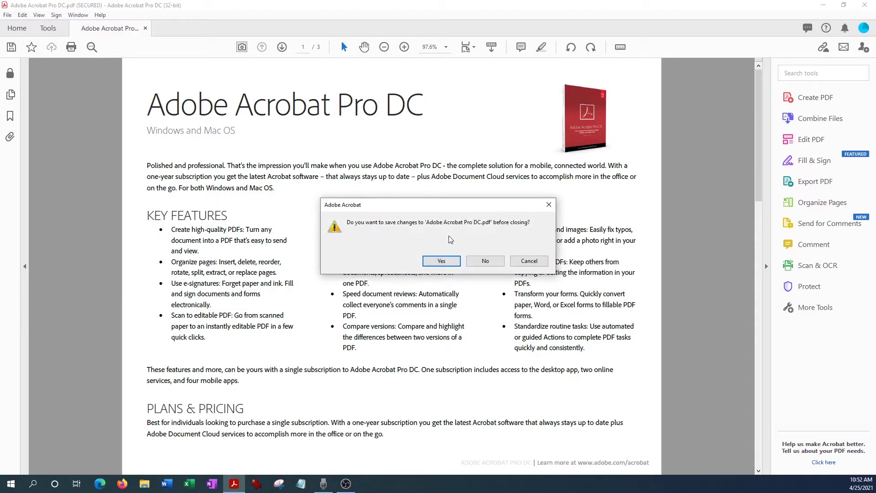
click(441, 262)
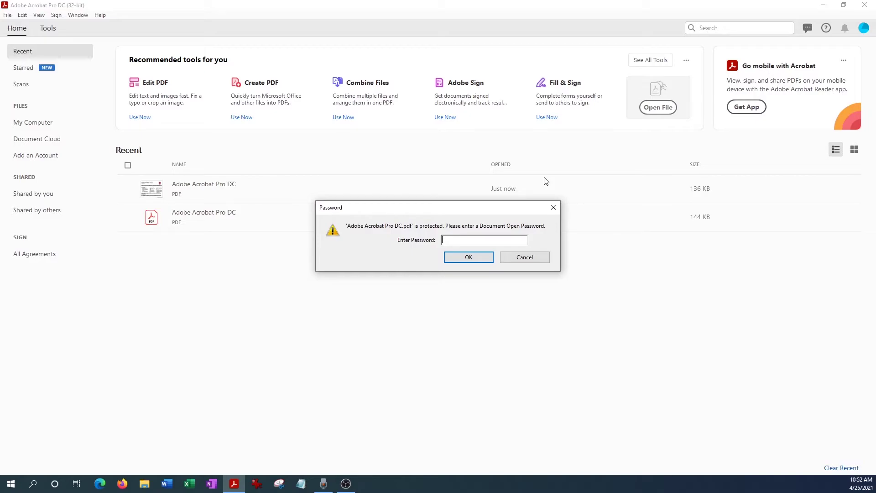
Unlock the PDF with its open password and zoom out to 75%.
text(*****)
click(471, 255)
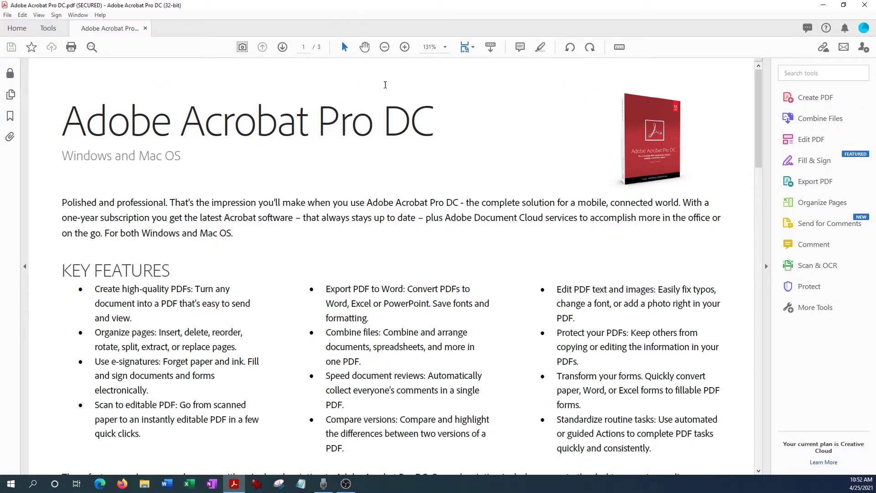
click(385, 47)
click(384, 46)
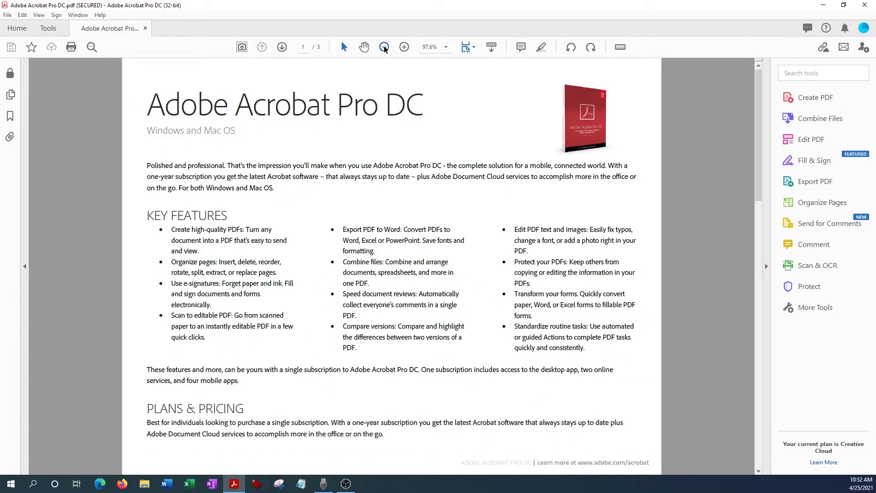
click(384, 47)
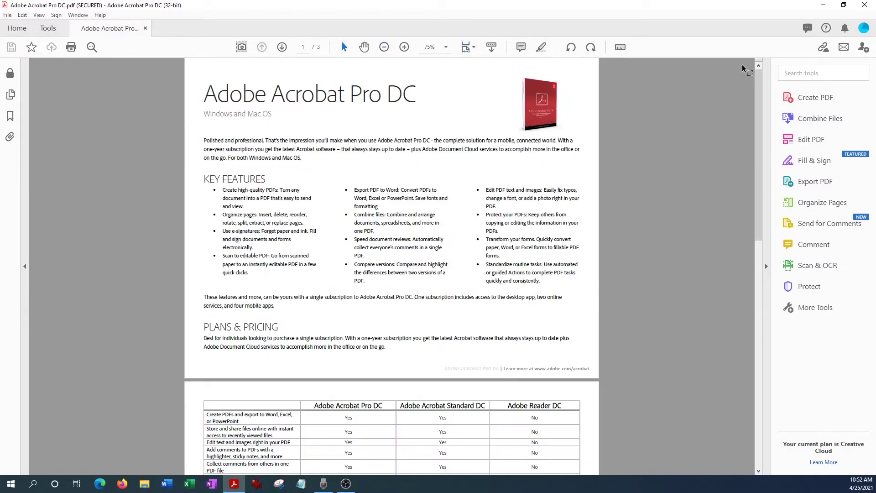
Close Acrobat, reopen the PDF, have a wrong password rejected, then open it with the correct one.
click(865, 6)
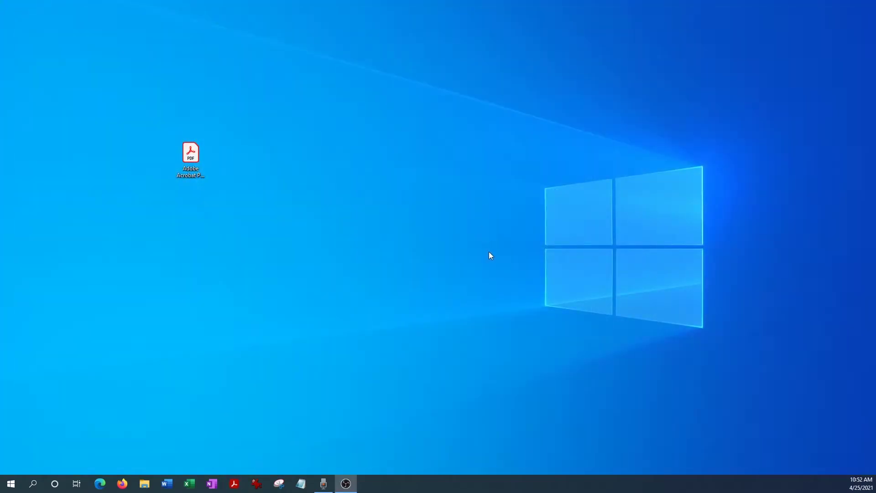
double_click(190, 155)
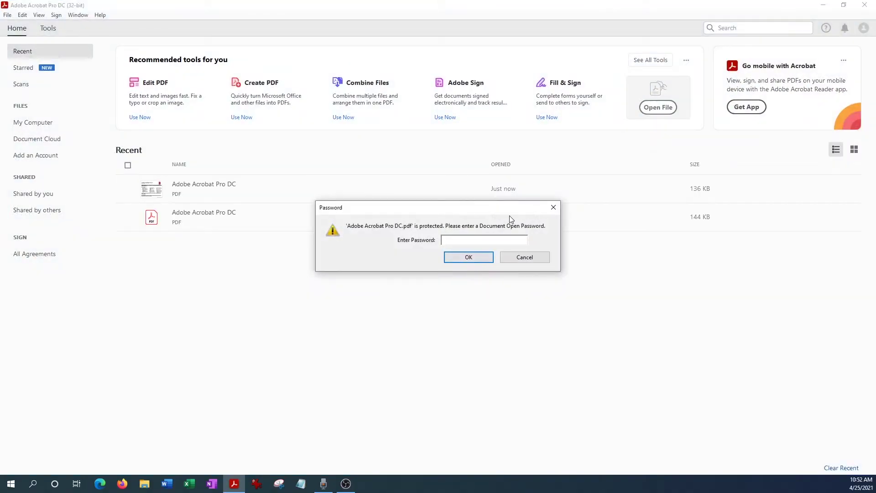
text(***)
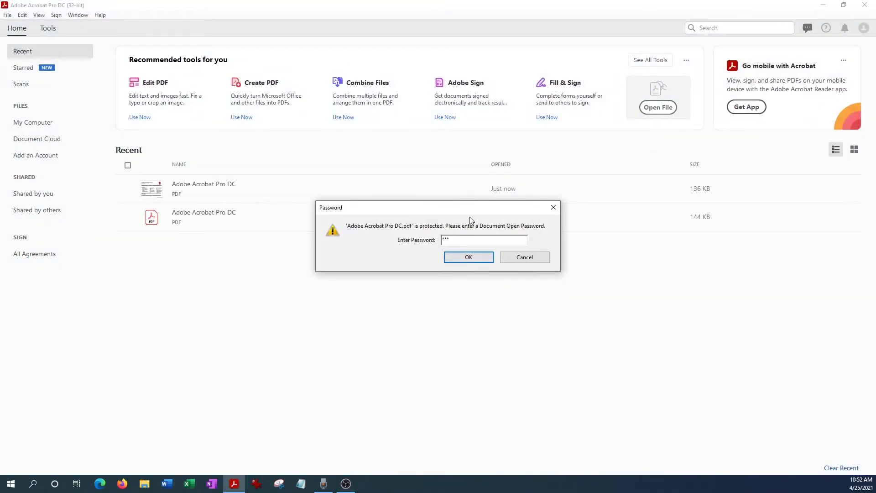
click(470, 258)
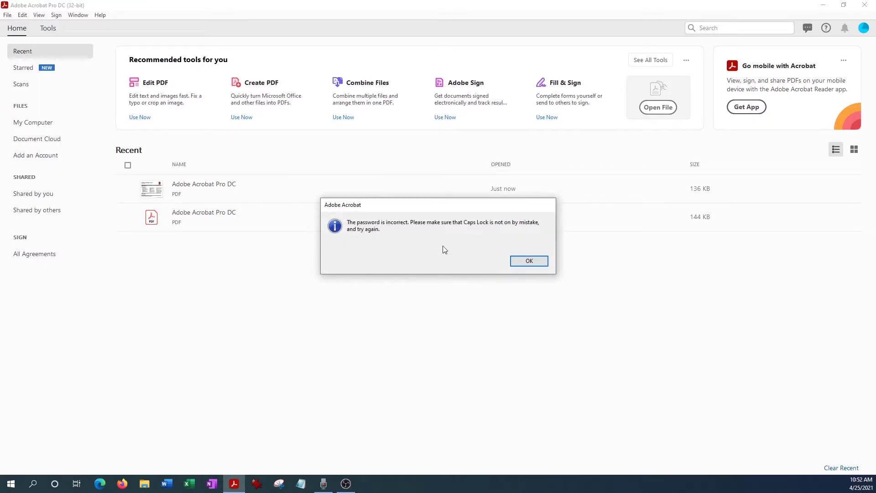
click(529, 262)
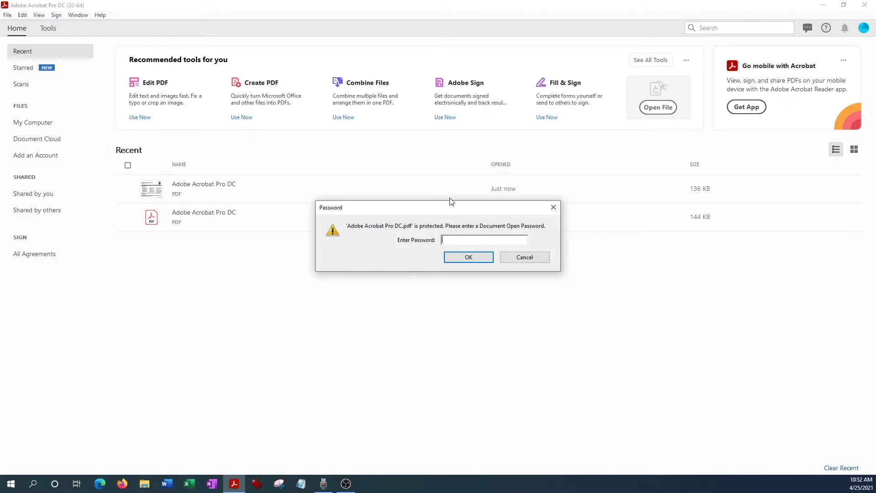
text(*************)
key(Return)
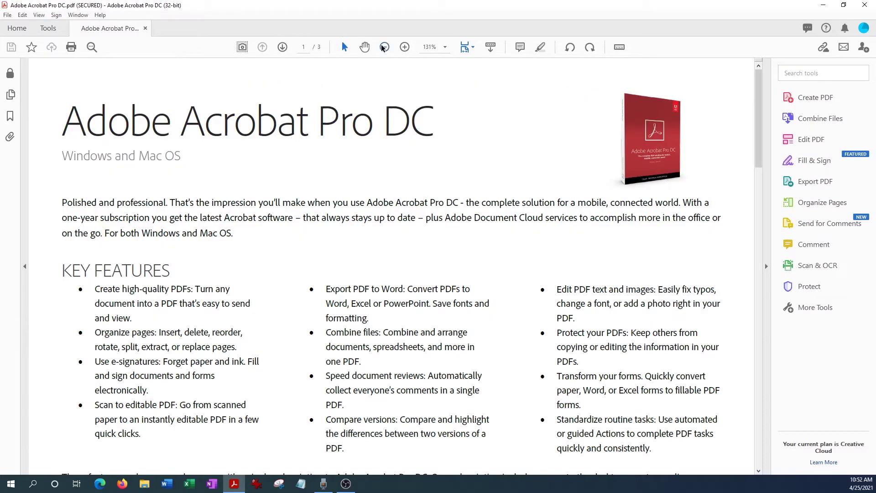
Zoom out to 75% and scroll through the three pages back to page 1.
click(385, 47)
click(384, 47)
click(384, 47)
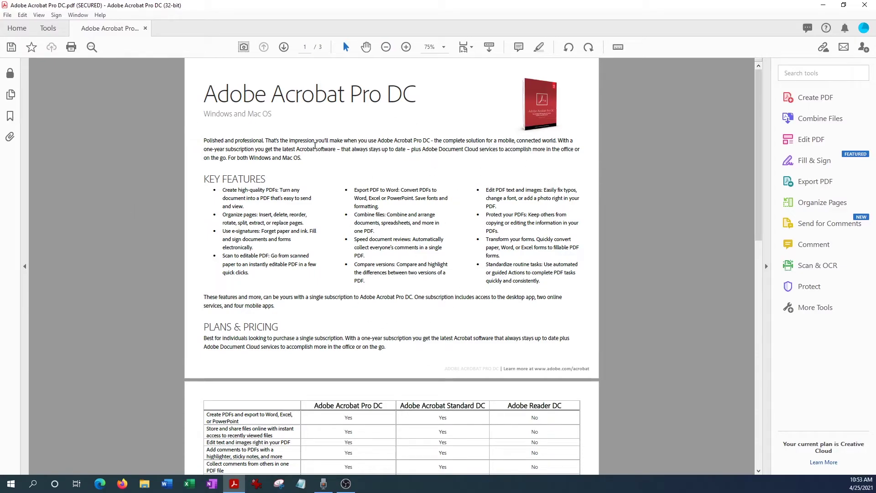
scroll(398, 264, down, 10)
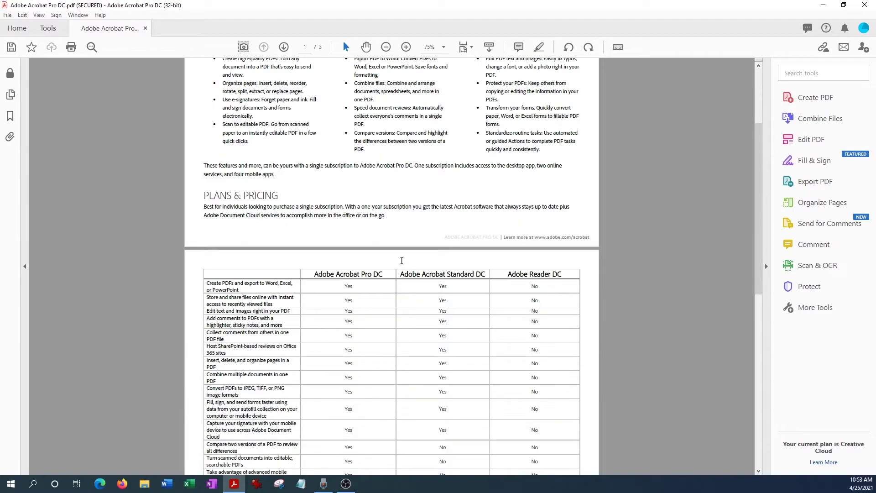
scroll(396, 264, up, 6)
scroll(401, 267, up, 6)
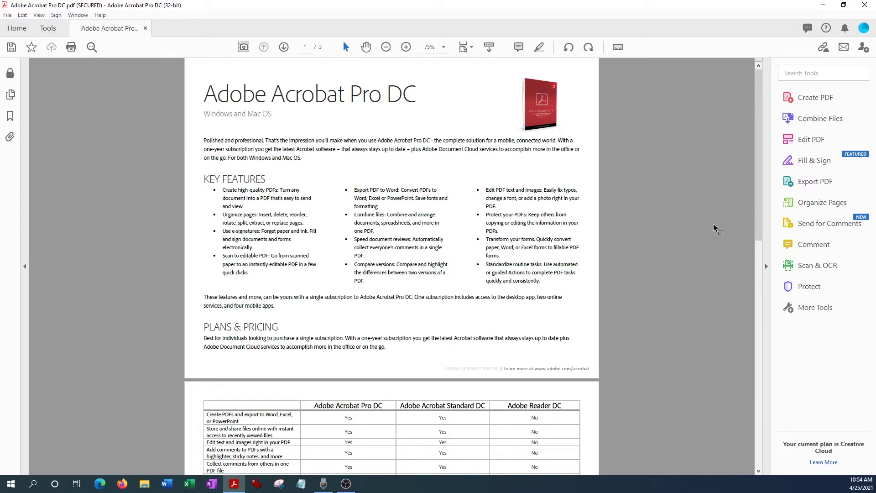
click(808, 203)
drag(191, 169, 356, 172)
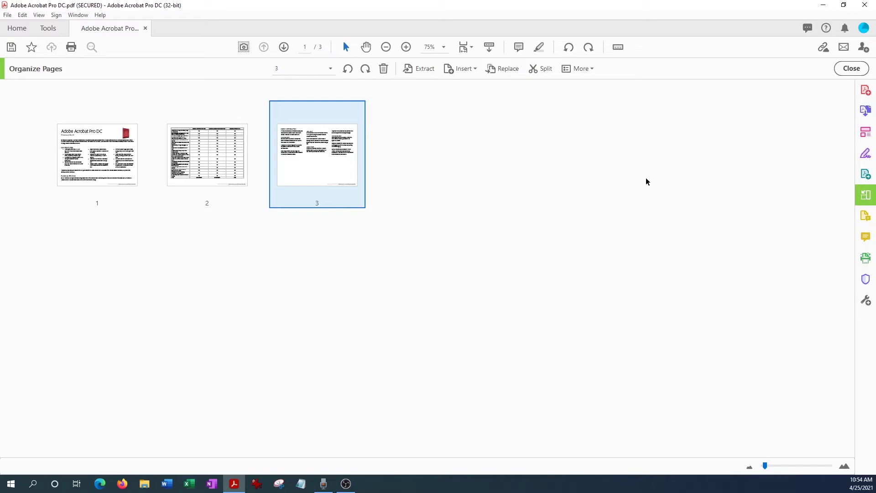
click(849, 68)
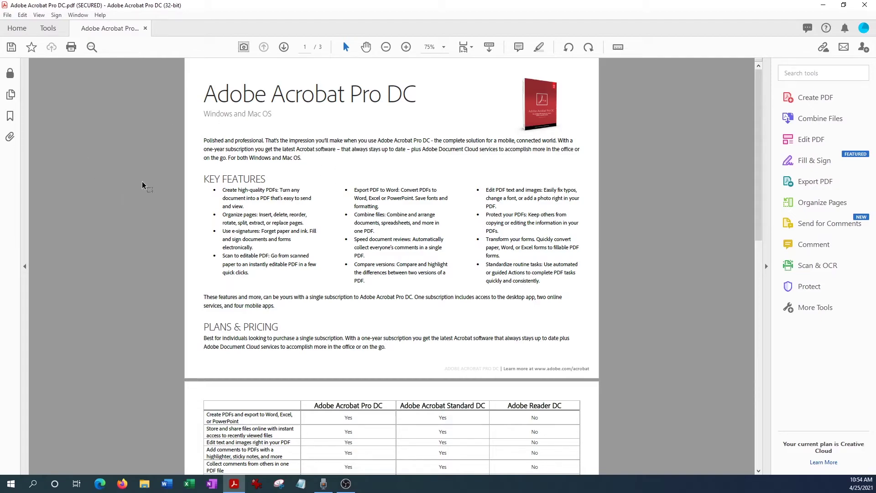
Go to File > Properties and use Change Settings on the Security tab.
click(7, 15)
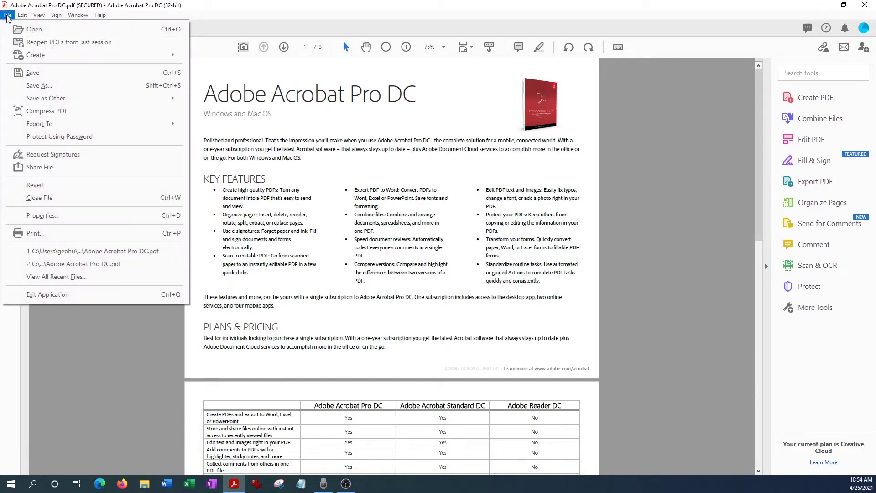
click(53, 216)
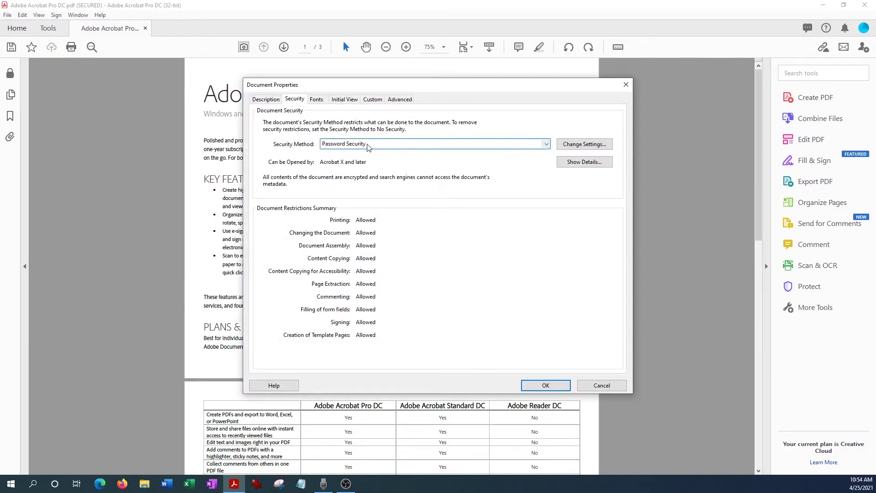
click(583, 145)
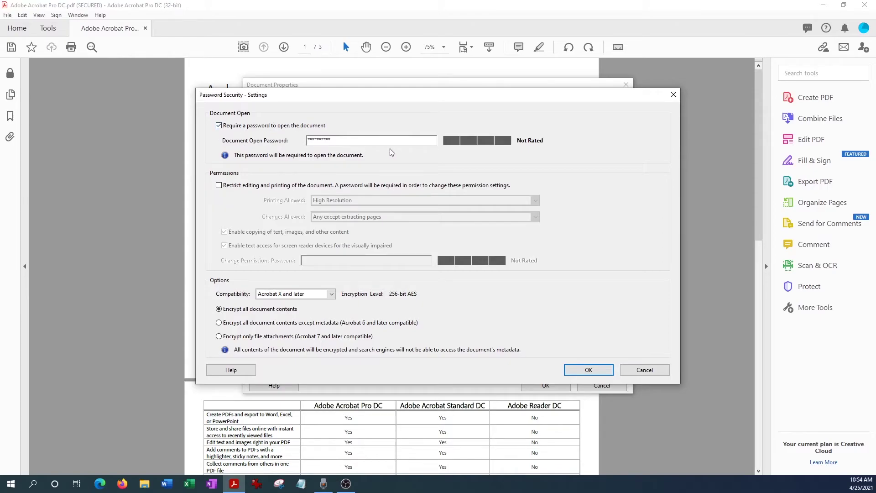
Restrict printing and changes to None and apply them with a permissions password.
click(220, 185)
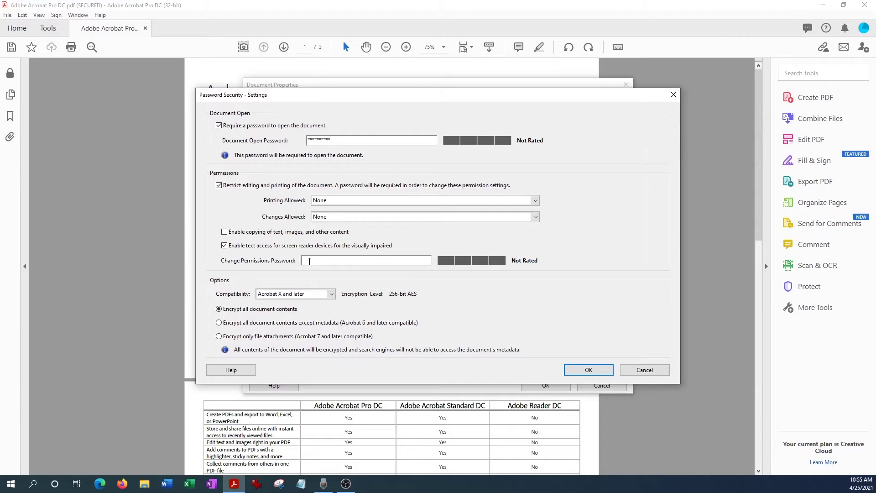
text(**)
click(587, 372)
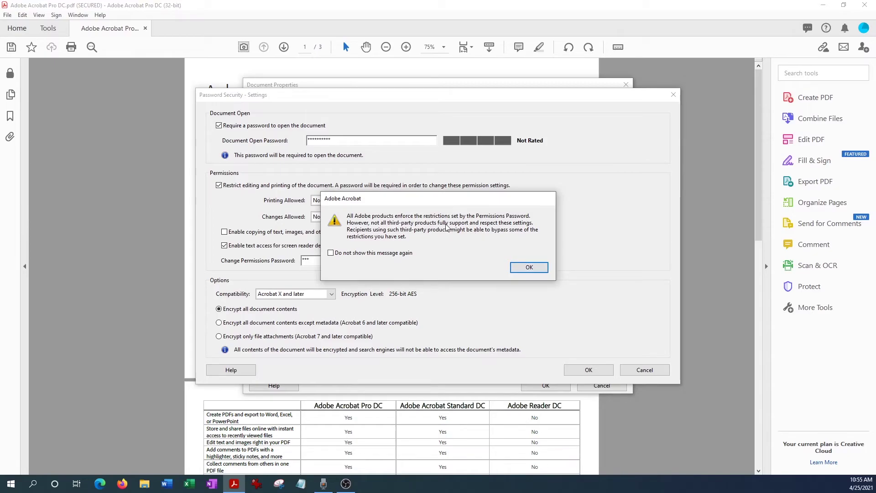
Accept the third-party warning, re-enter the permissions password to confirm it, and close Document Properties.
click(529, 269)
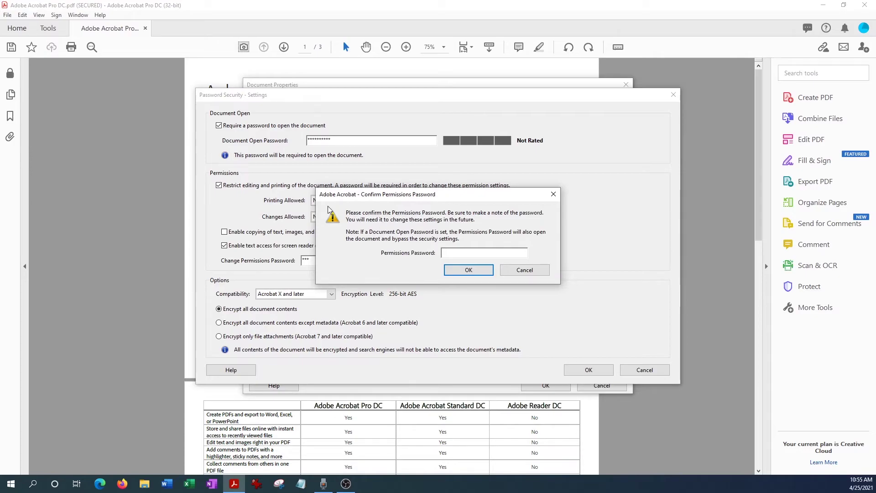
drag(450, 199, 422, 197)
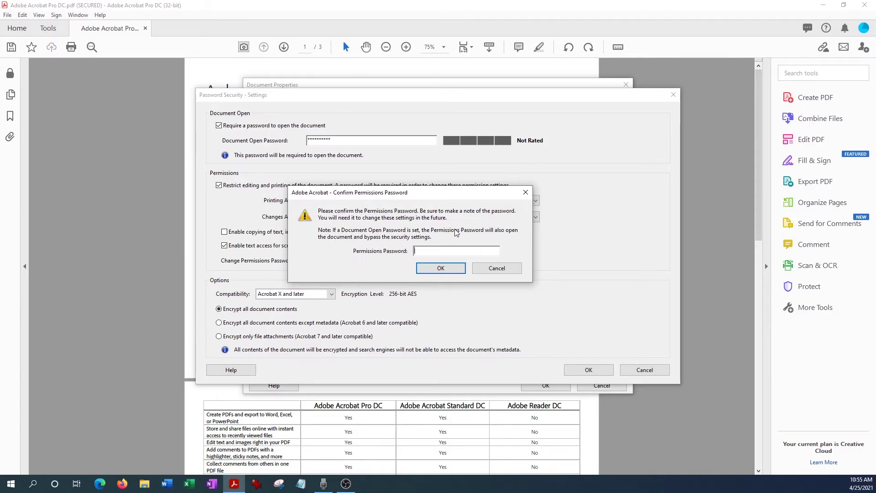
text(*)
click(441, 268)
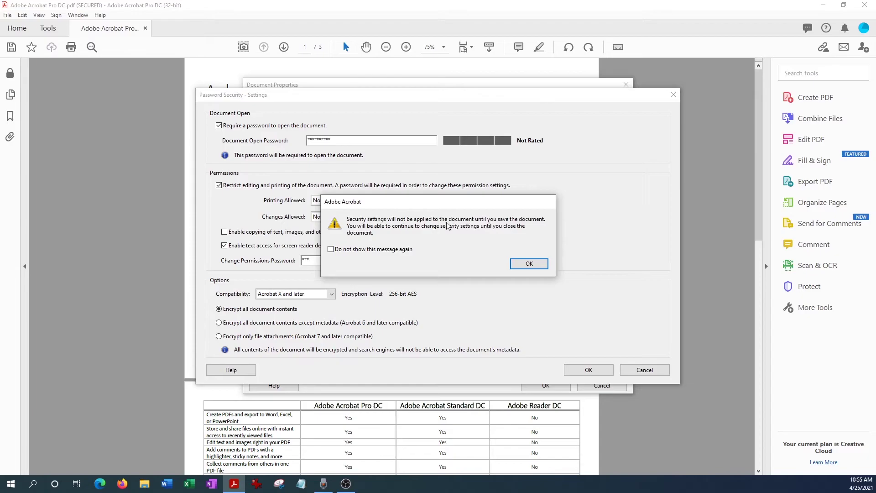
click(525, 264)
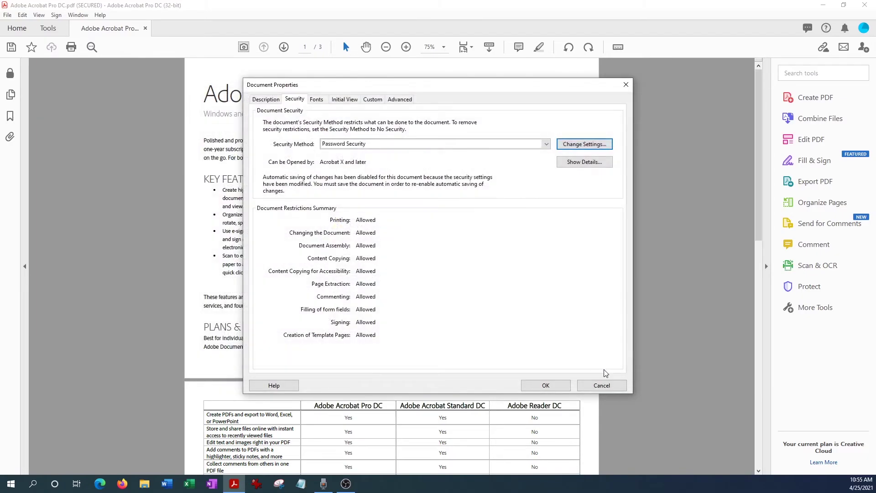
click(547, 385)
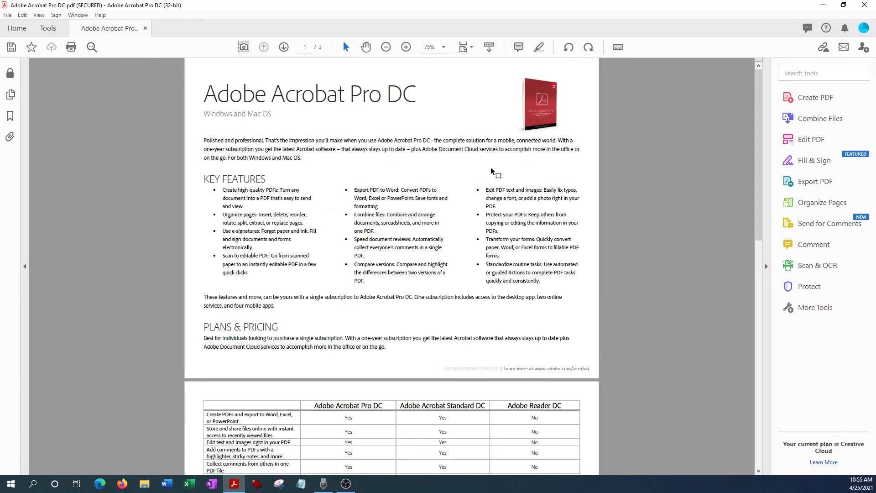
Save the PDF on closing, then reopen it from the desktop using its open password.
click(866, 6)
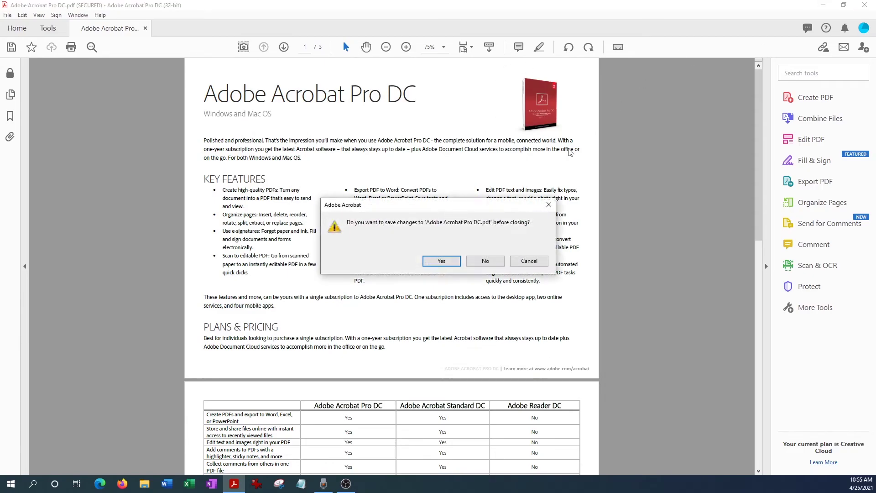
click(445, 260)
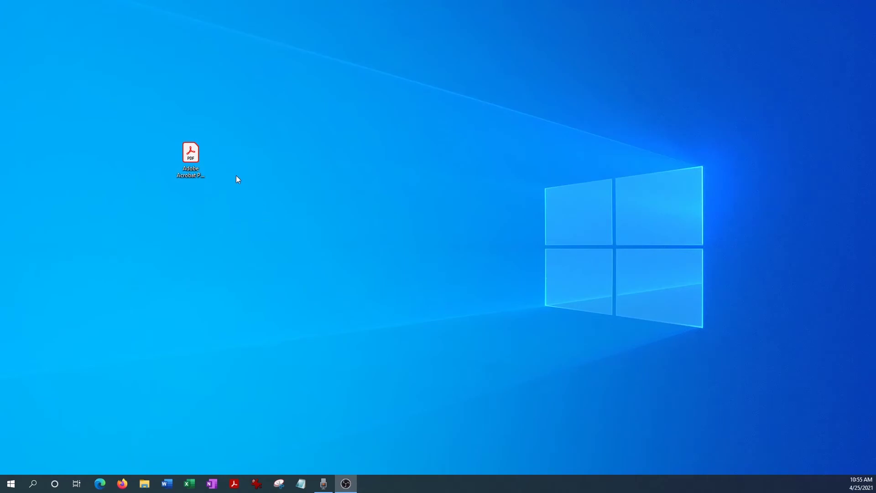
double_click(190, 155)
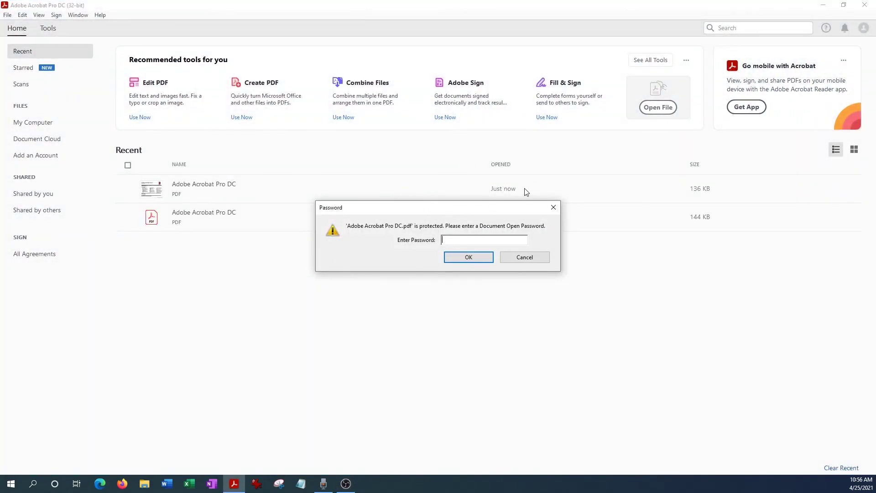
text(***)
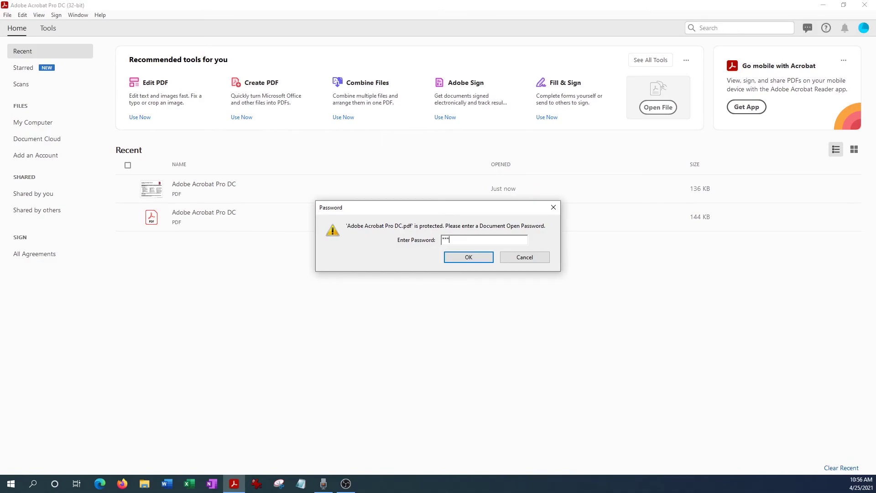
text(*******)
key(Return)
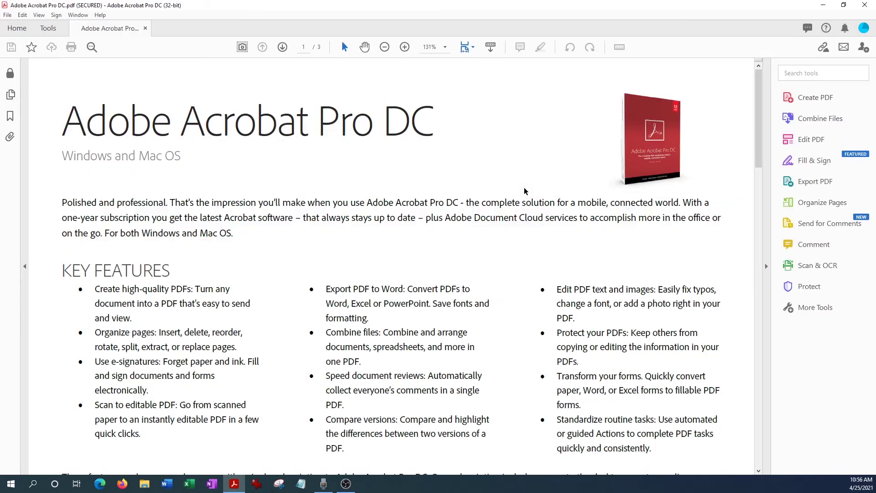
Zoom out, unlock Organize Pages with the permissions password, and drag page 2 after page 3.
click(385, 47)
click(385, 48)
click(385, 47)
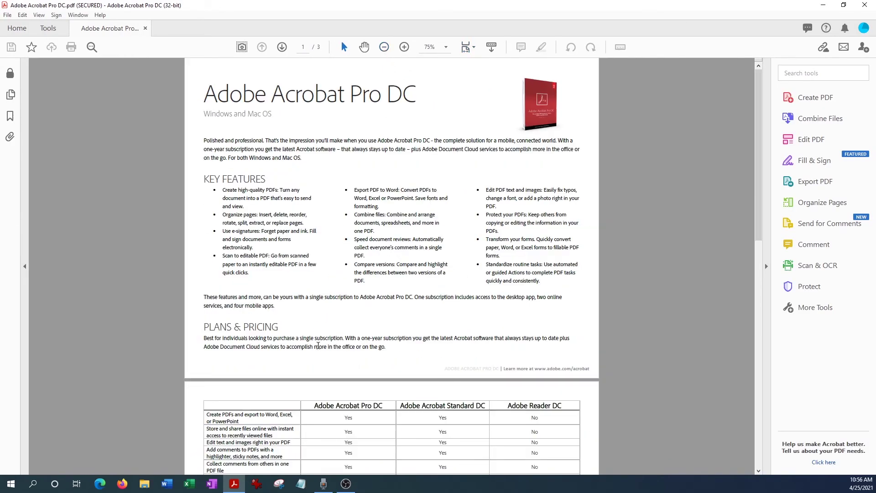
click(817, 205)
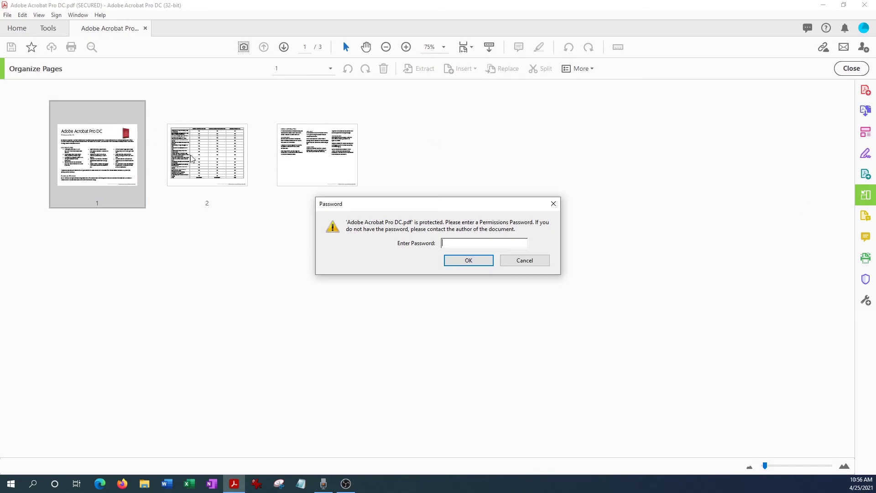
click(222, 155)
text(***)
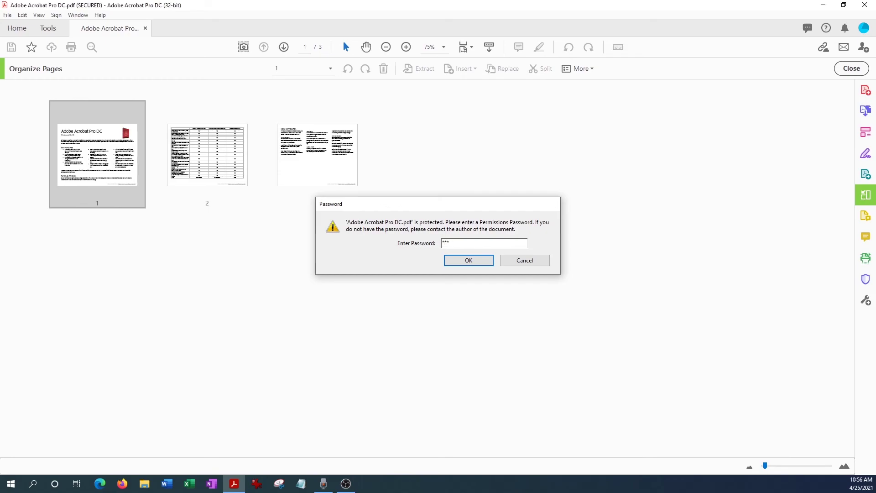
key(Return)
drag(219, 155, 361, 150)
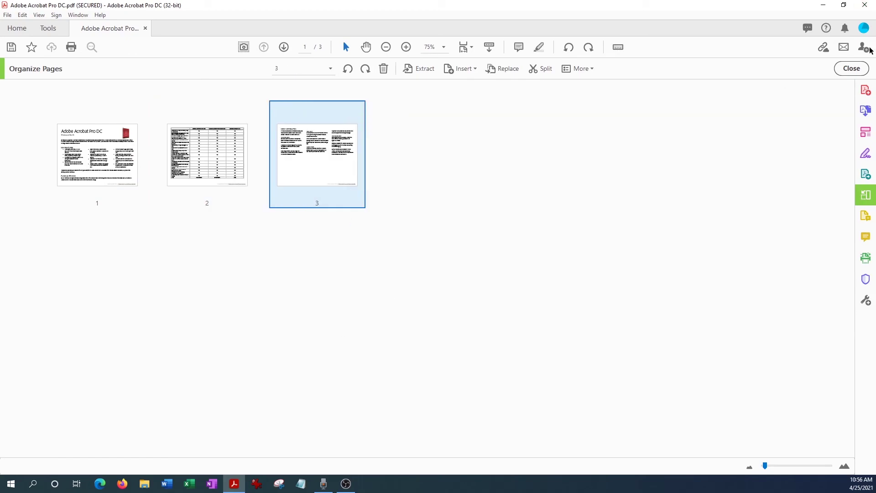
Close the page organizer and scroll down through the PDF to page 3.
click(846, 71)
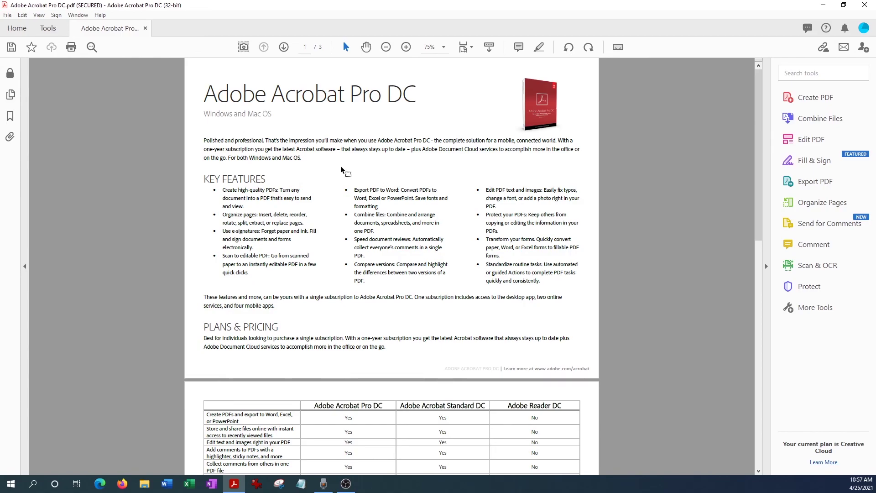
scroll(378, 178, down, 10)
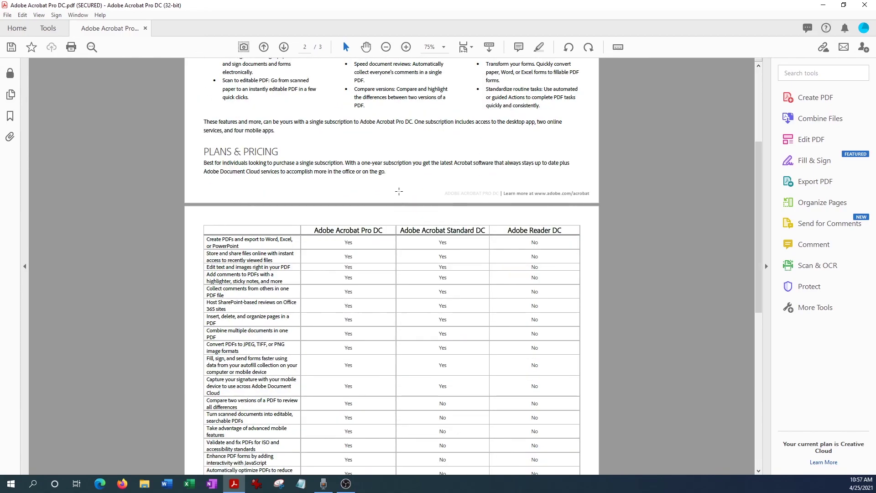
scroll(398, 191, down, 5)
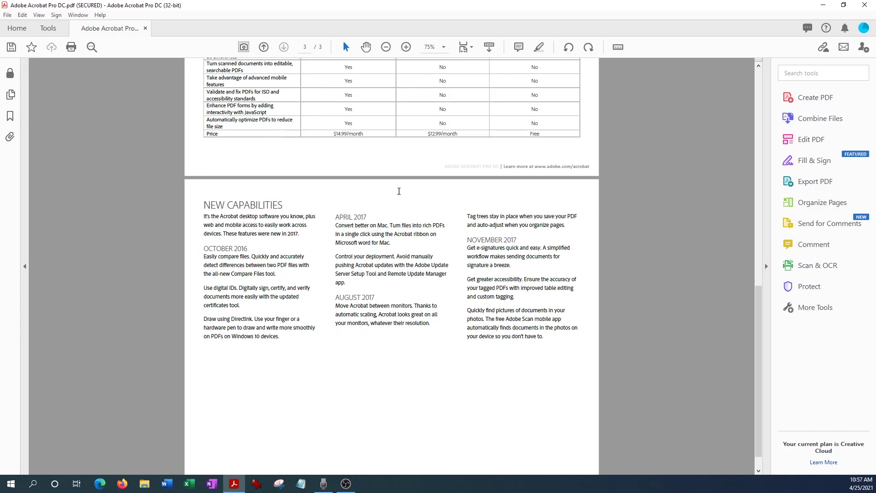